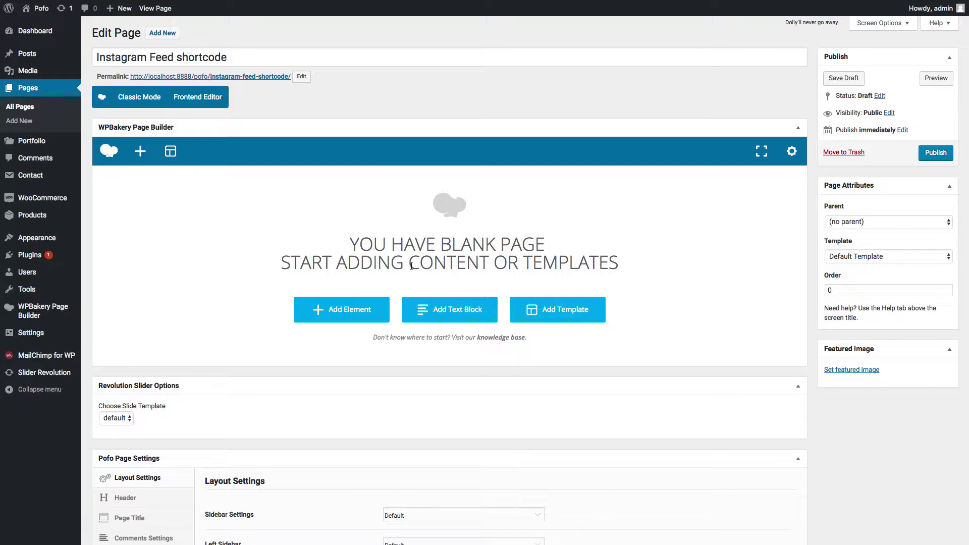
- Add a new row to the blank page and place a Pofo Instagram Feed element in it
{"action": "left_click", "coordinate": [355, 316]}
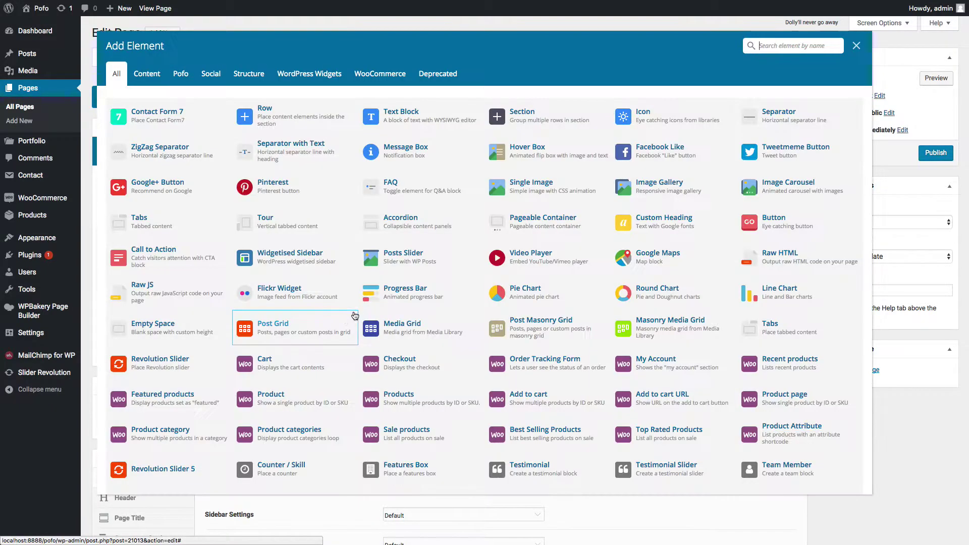
{"action": "left_click", "coordinate": [277, 108]}
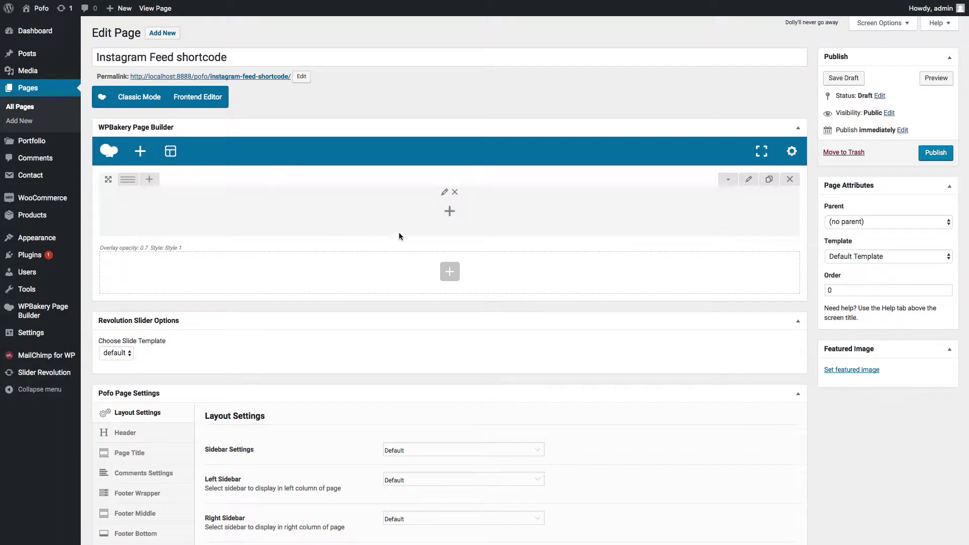
{"action": "left_click", "coordinate": [450, 213]}
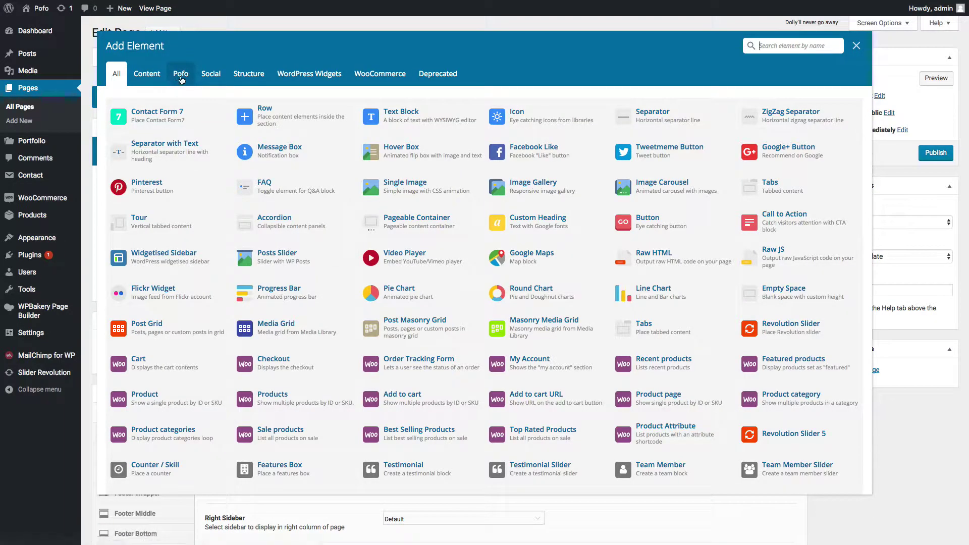
{"action": "left_click", "coordinate": [181, 76]}
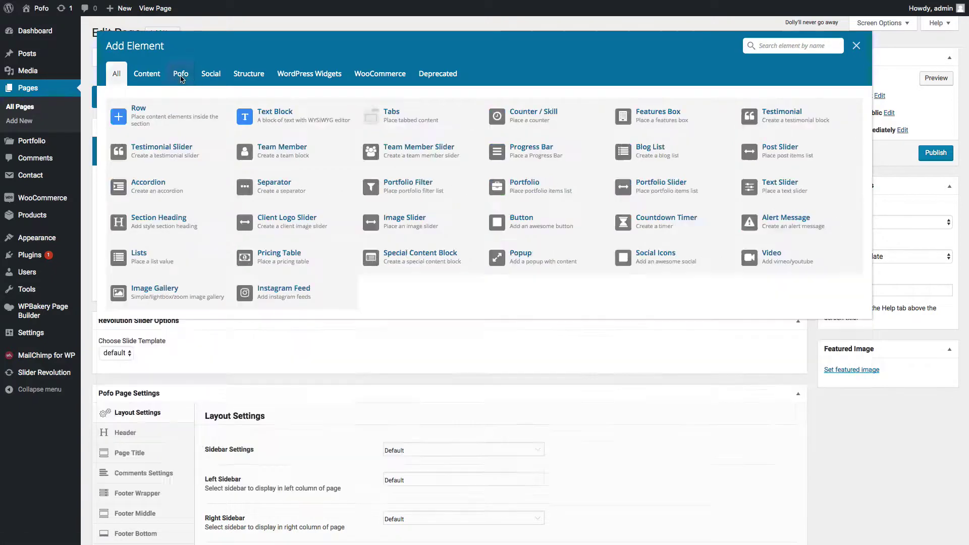
{"action": "left_click", "coordinate": [274, 301]}
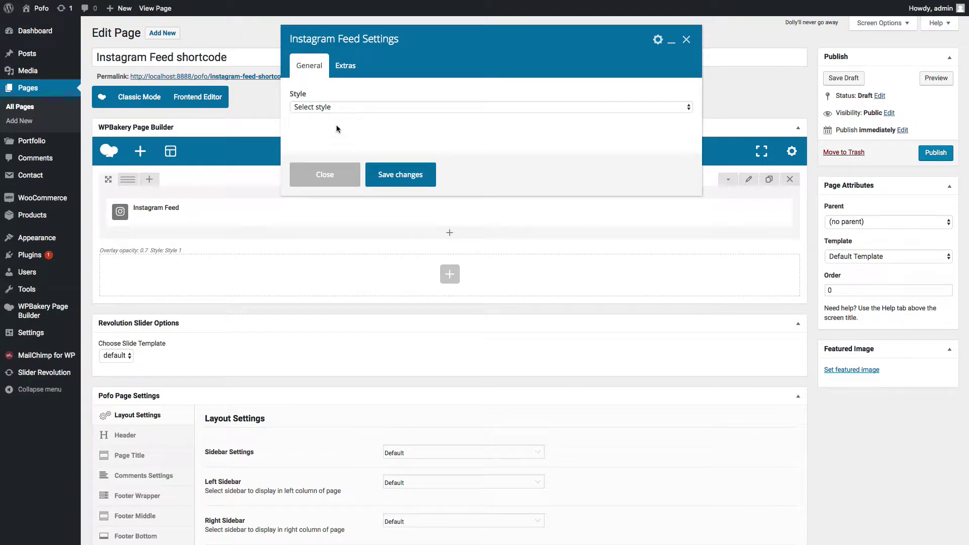
- Try style 2 in the feed's Style dropdown, then settle on style 1
{"action": "left_click", "coordinate": [337, 108]}
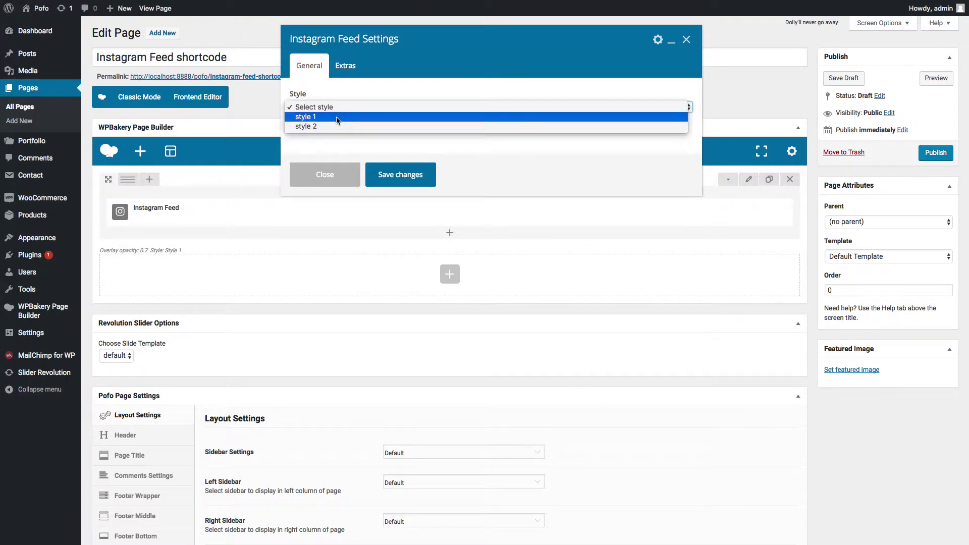
{"action": "left_click", "coordinate": [336, 116]}
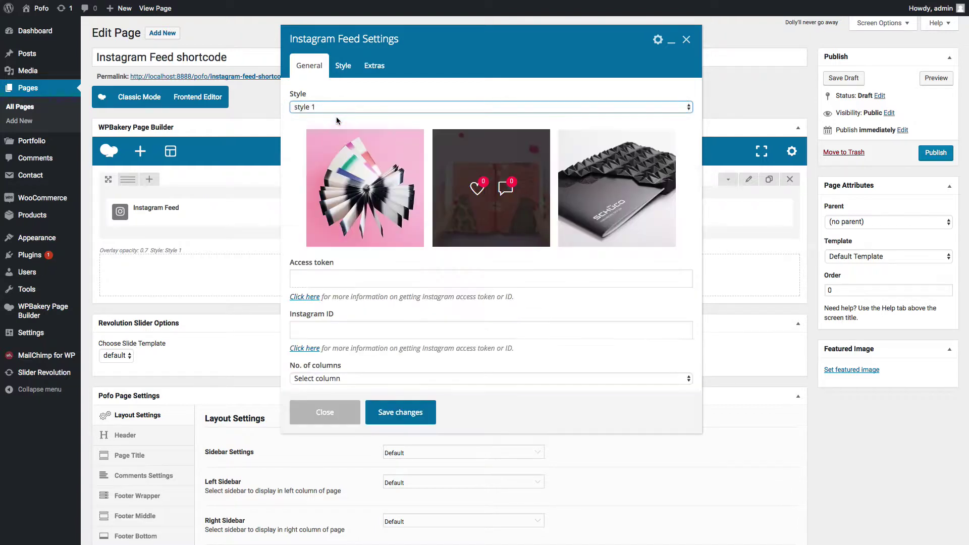
{"action": "left_click", "coordinate": [347, 106]}
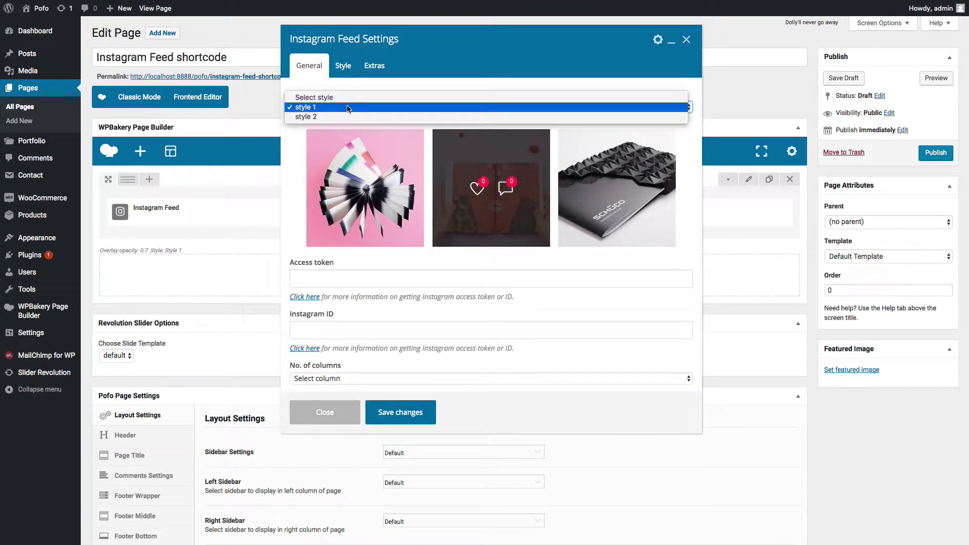
{"action": "left_click", "coordinate": [345, 117]}
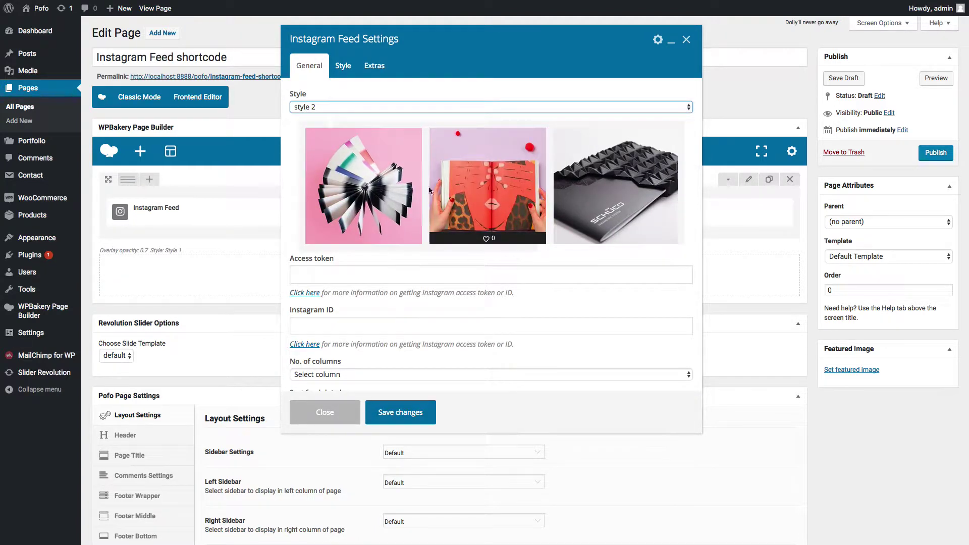
{"action": "left_click", "coordinate": [333, 107]}
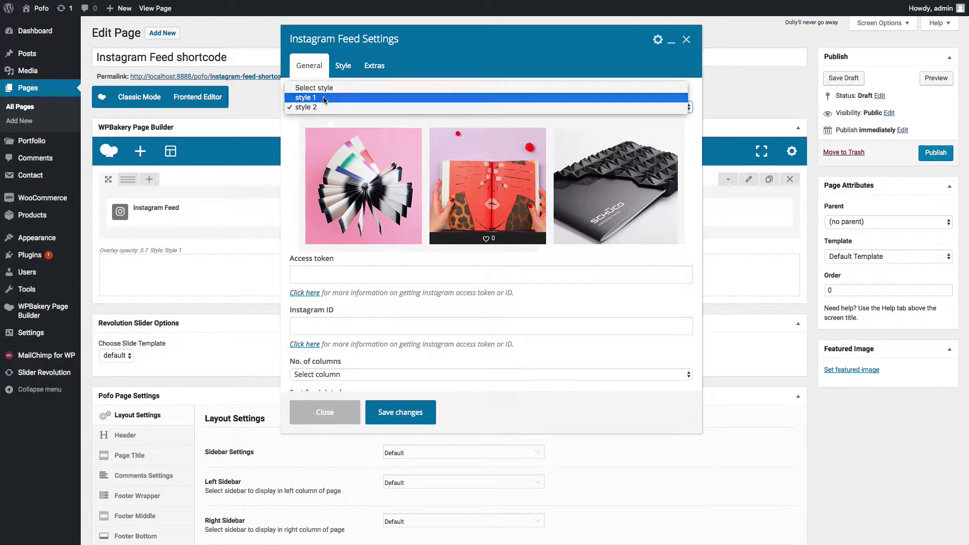
{"action": "left_click", "coordinate": [328, 102]}
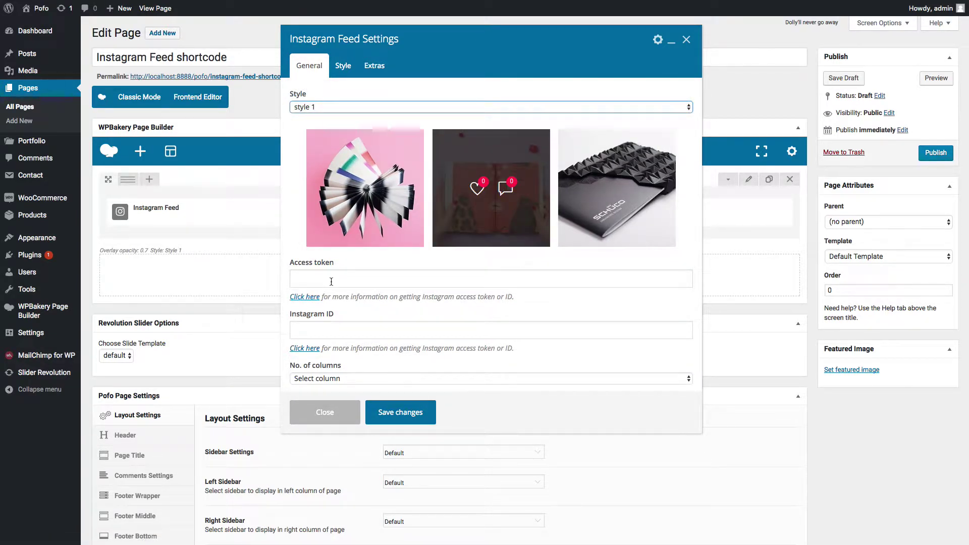
- Open the Access token guide and move on to the Instagram ID field
{"action": "left_click", "coordinate": [316, 280]}
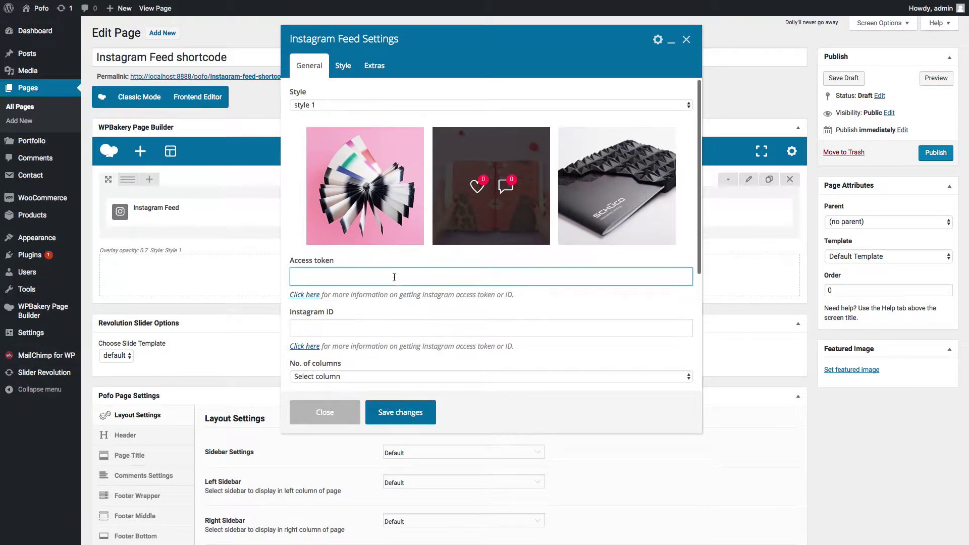
{"action": "scroll", "coordinate": [392, 277], "scroll_direction": "down", "scroll_amount": 1}
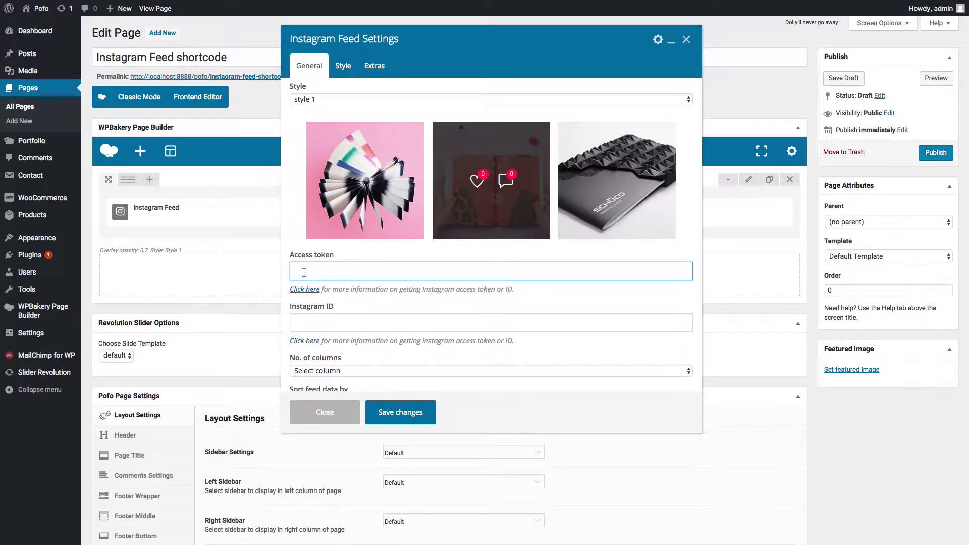
{"action": "left_click", "coordinate": [323, 326]}
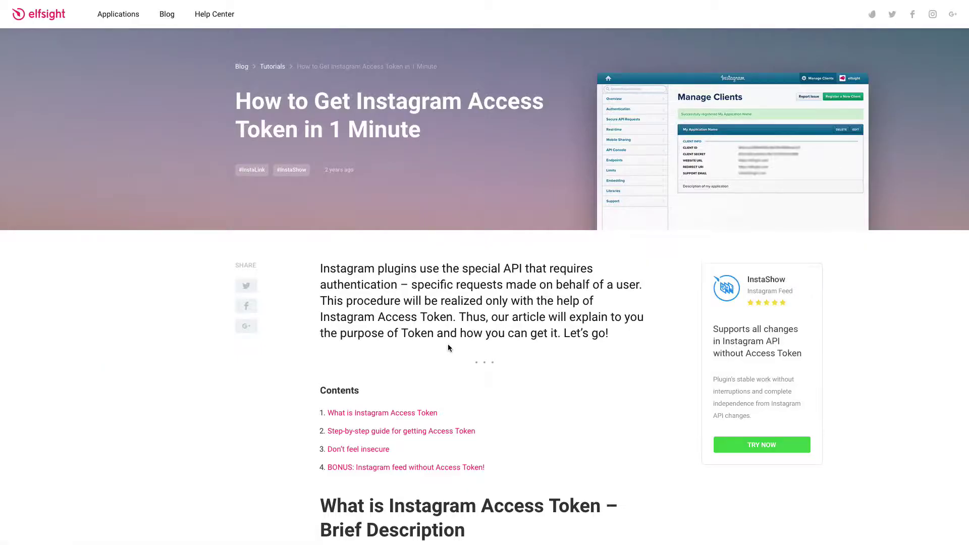
{"action": "scroll", "coordinate": [448, 344], "scroll_direction": "down", "scroll_amount": 5}
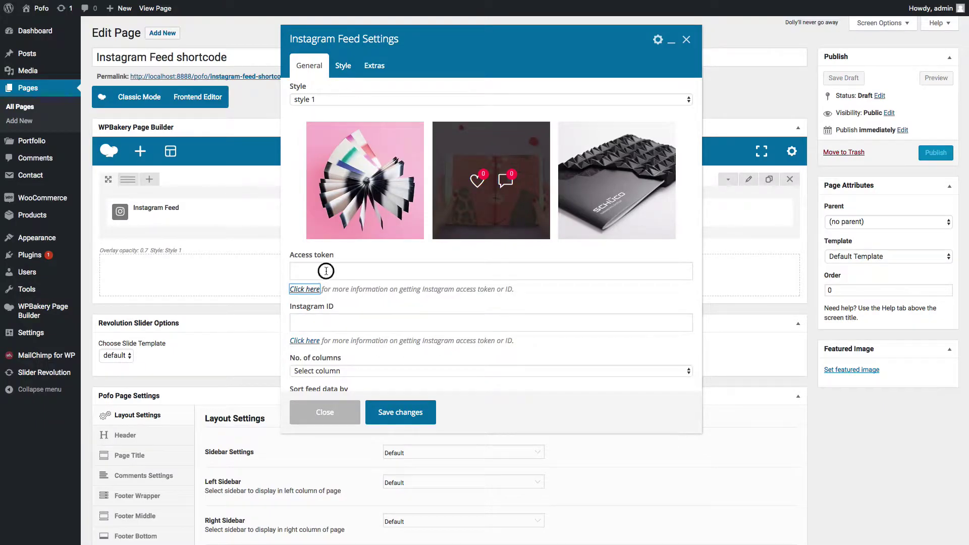
- Paste the Instagram access token and Instagram account ID into their fields
{"action": "left_click", "coordinate": [324, 271]}
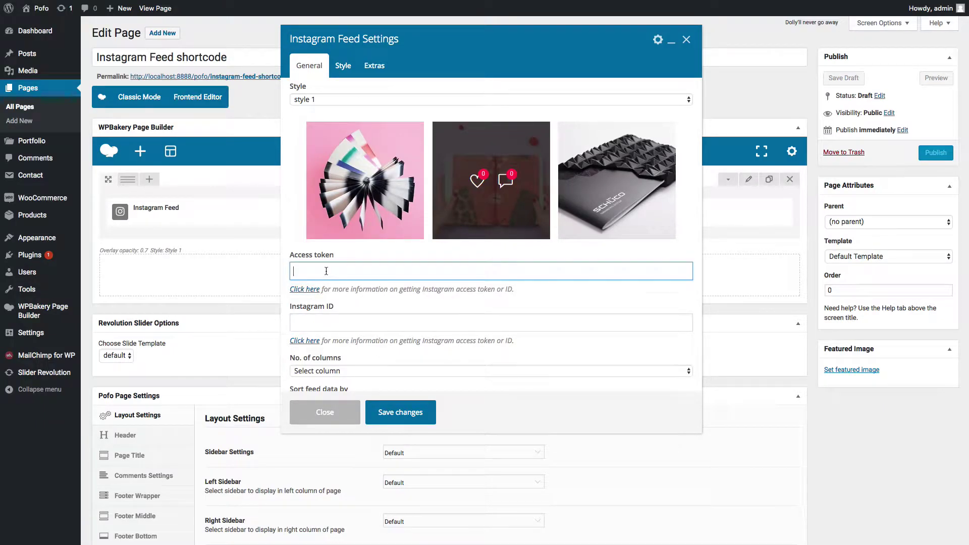
{"action": "key", "text": "ctrl+v"}
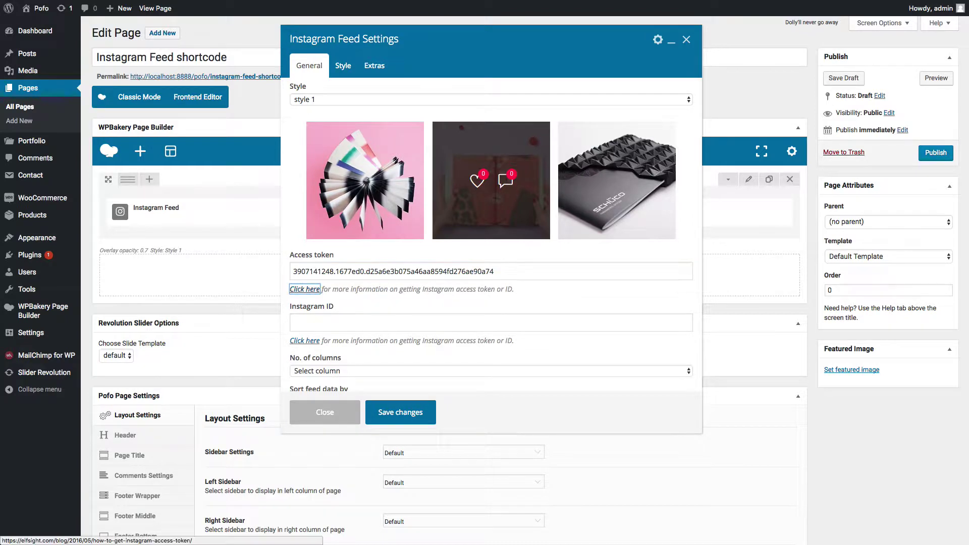
{"action": "left_click", "coordinate": [290, 322]}
{"action": "key", "text": "ctrl+v"}
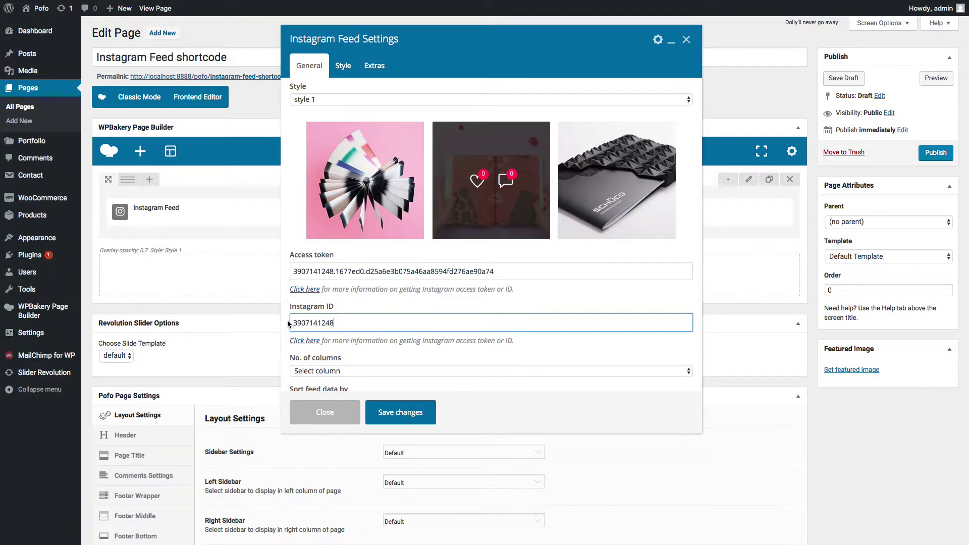
- Lay the feed out in 4 columns, sorted by most recent posts
{"action": "scroll", "coordinate": [372, 329], "scroll_direction": "down", "scroll_amount": 3}
{"action": "left_click", "coordinate": [351, 287]}
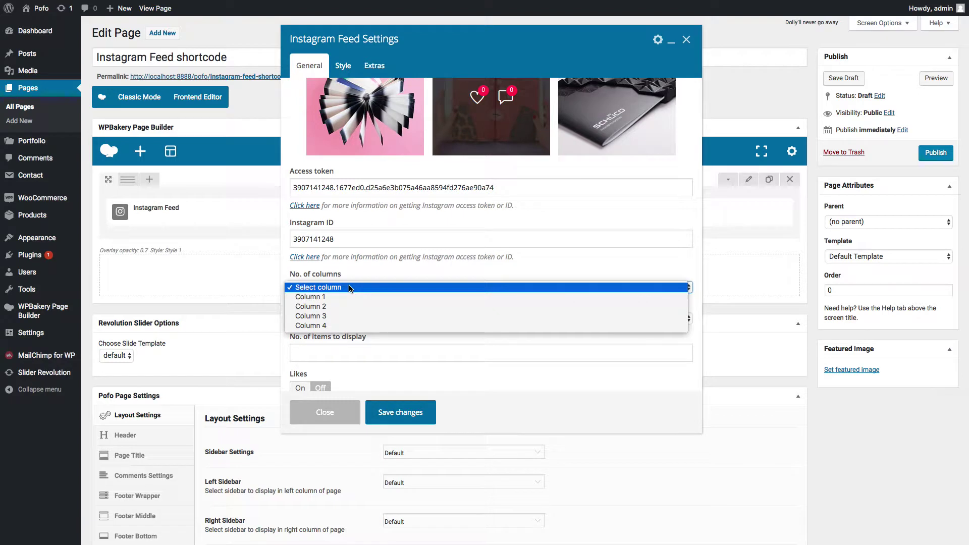
{"action": "left_click", "coordinate": [335, 326]}
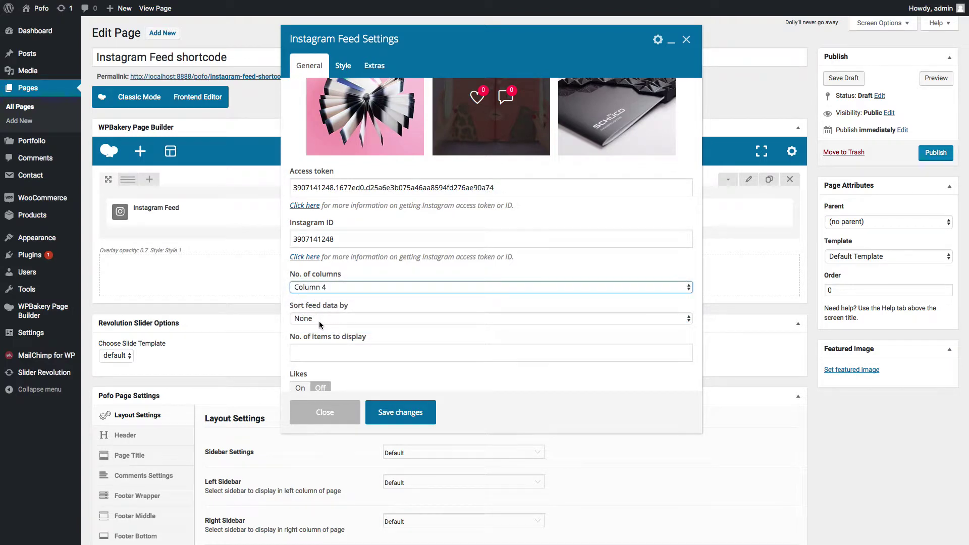
{"action": "left_click", "coordinate": [322, 318]}
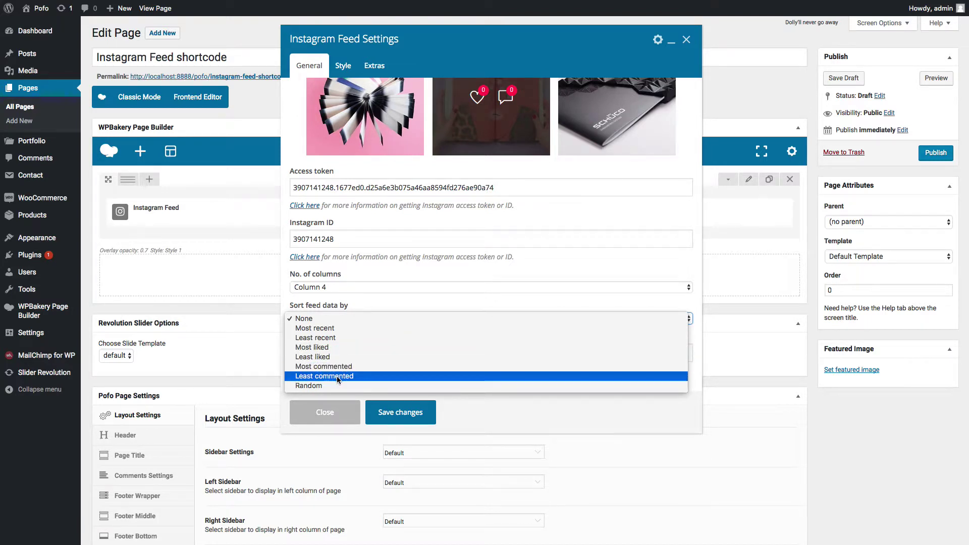
{"action": "left_click", "coordinate": [317, 332]}
- Display 9 feed items with like and comment counts turned on
{"action": "scroll", "coordinate": [367, 330], "scroll_direction": "down", "scroll_amount": 1}
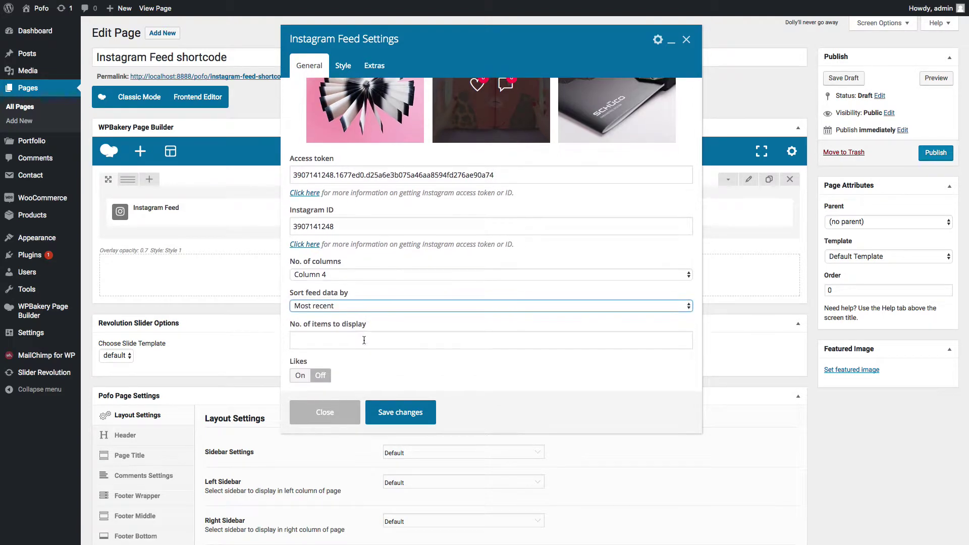
{"action": "left_click", "coordinate": [330, 344]}
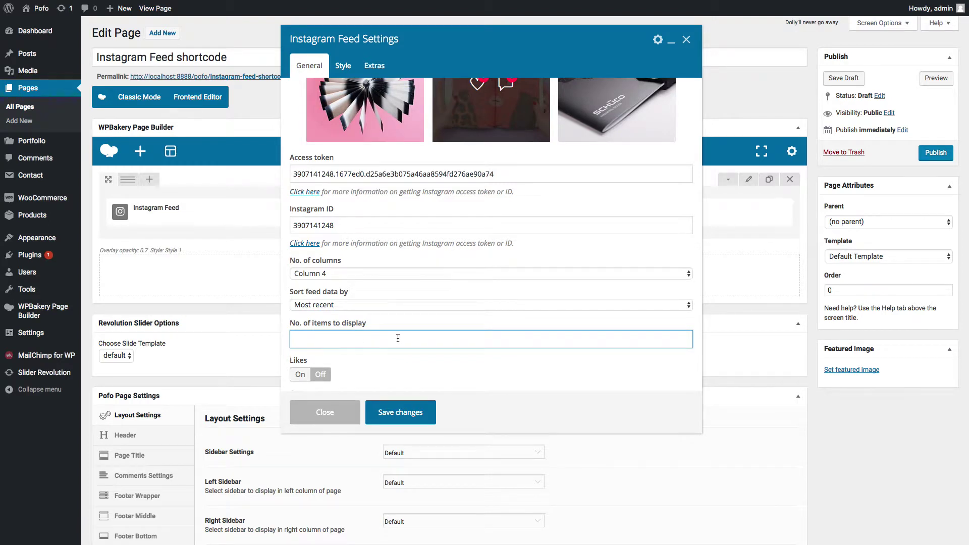
{"action": "type", "text": "9"}
{"action": "scroll", "coordinate": [396, 337], "scroll_direction": "down", "scroll_amount": 3}
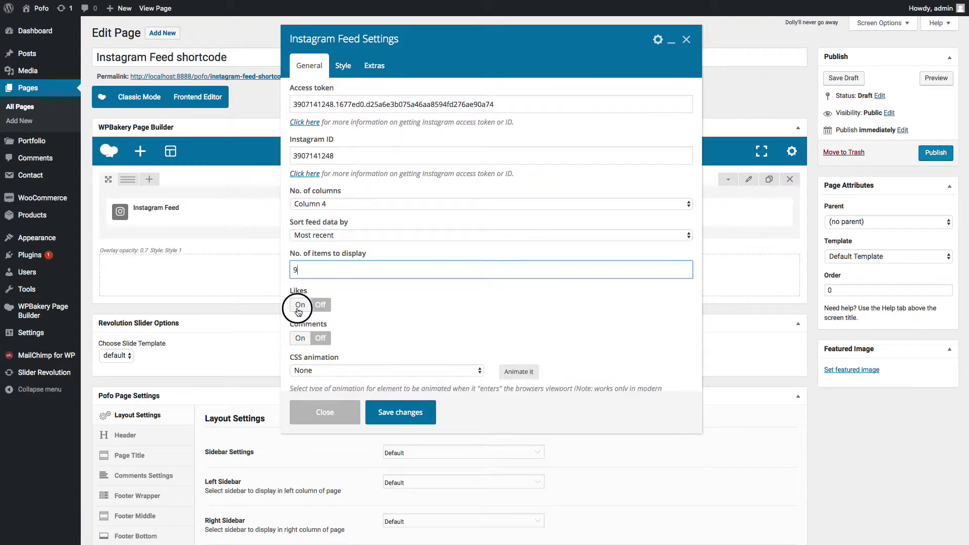
{"action": "left_click", "coordinate": [299, 308]}
{"action": "left_click", "coordinate": [300, 343]}
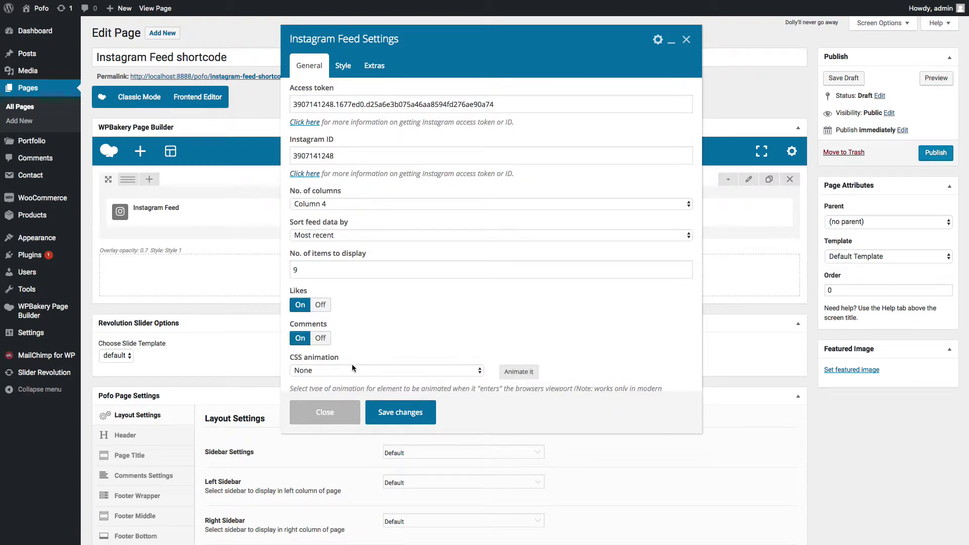
{"action": "scroll", "coordinate": [313, 361], "scroll_direction": "down", "scroll_amount": 2}
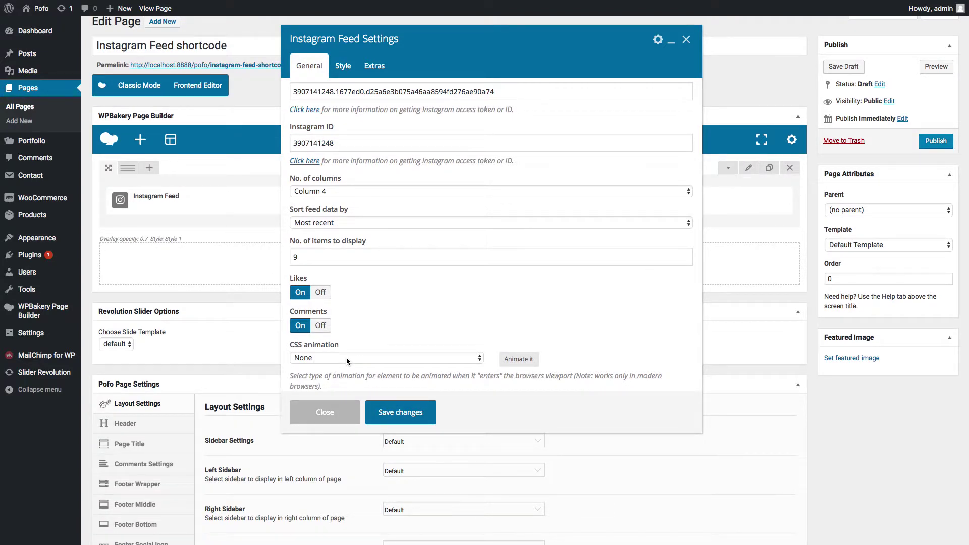
{"action": "left_click", "coordinate": [346, 358]}
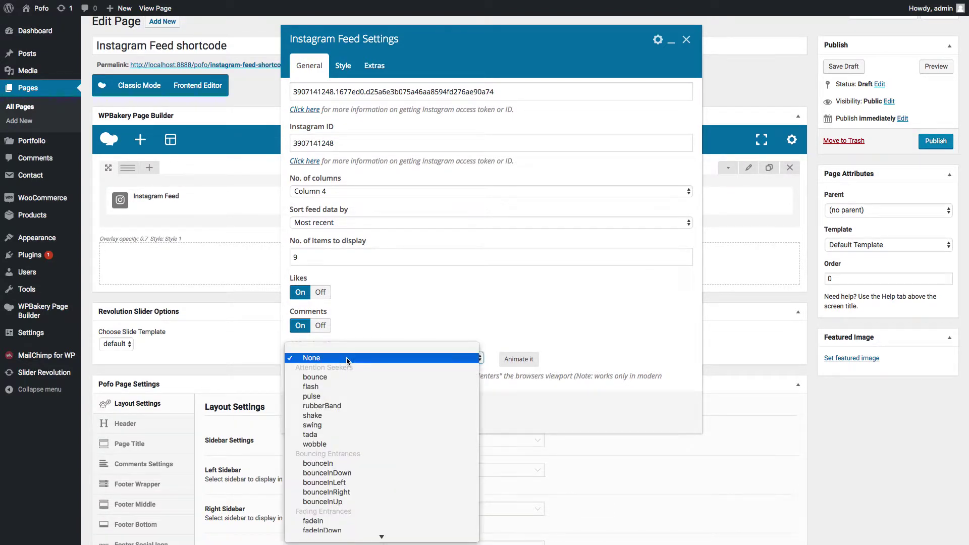
- Try the swing entrance animation, reset it to None, and review the Style colour options
{"action": "left_click", "coordinate": [324, 425]}
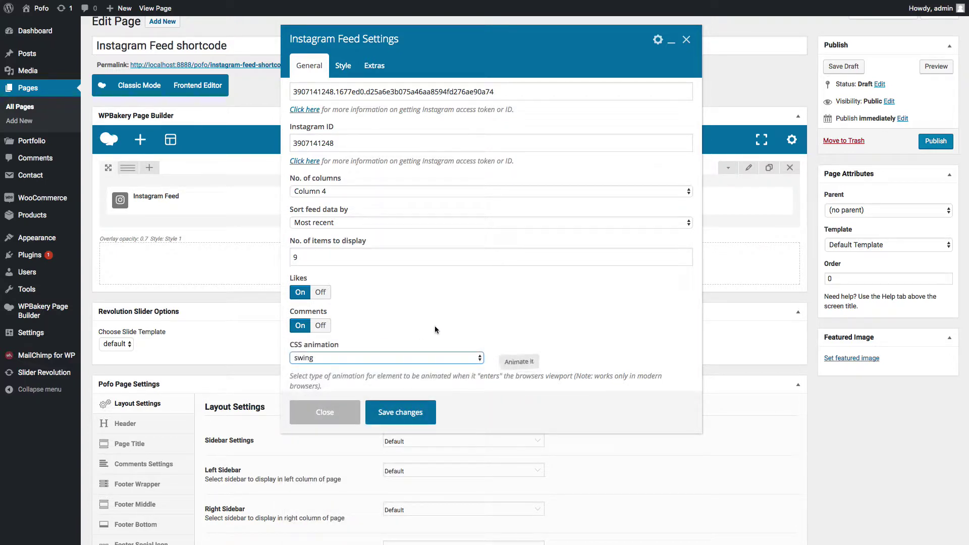
{"action": "left_click", "coordinate": [349, 358]}
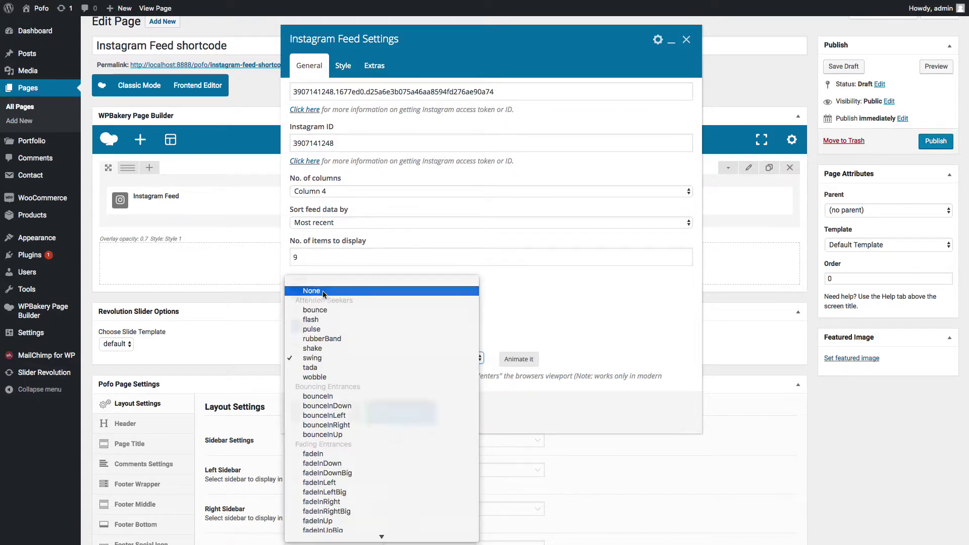
{"action": "left_click", "coordinate": [344, 170]}
{"action": "left_click", "coordinate": [346, 68]}
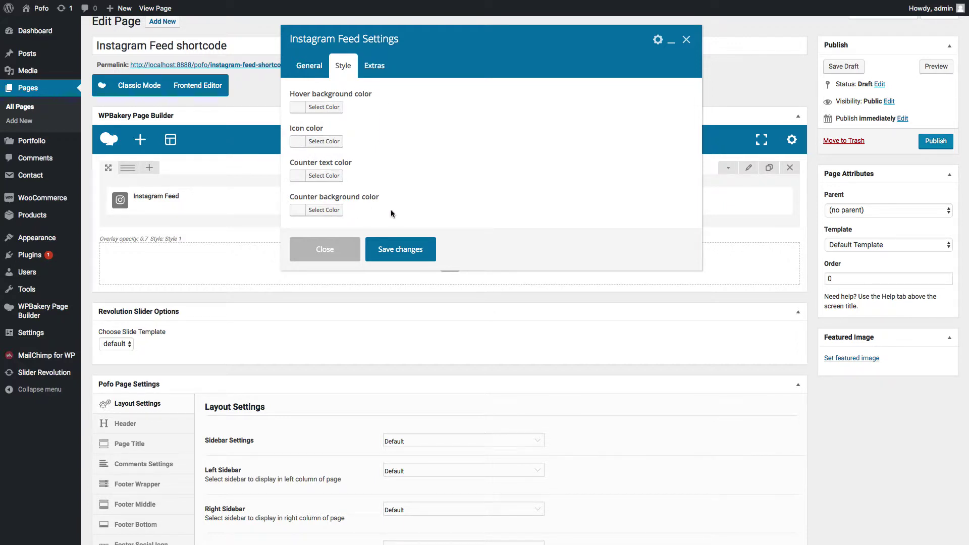
{"action": "left_click", "coordinate": [376, 73]}
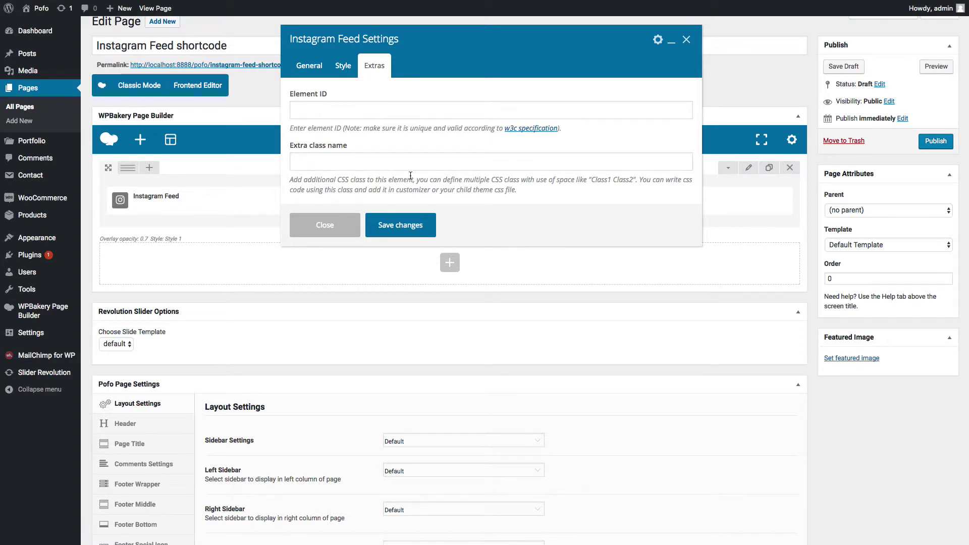
- Leave the Element ID and Extra class name fields empty and return to General settings
{"action": "left_click", "coordinate": [355, 113]}
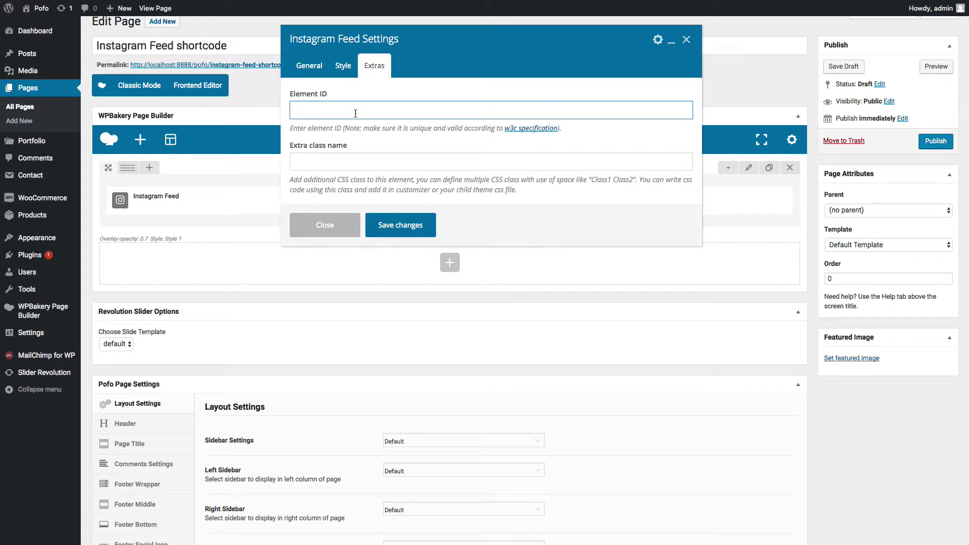
{"action": "left_click", "coordinate": [341, 165]}
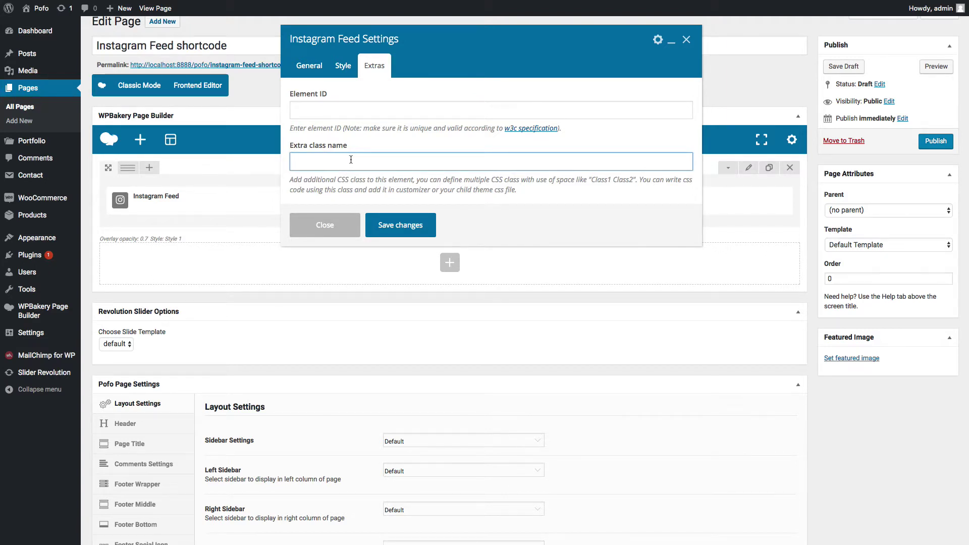
{"action": "left_click", "coordinate": [315, 112]}
{"action": "left_click", "coordinate": [325, 157]}
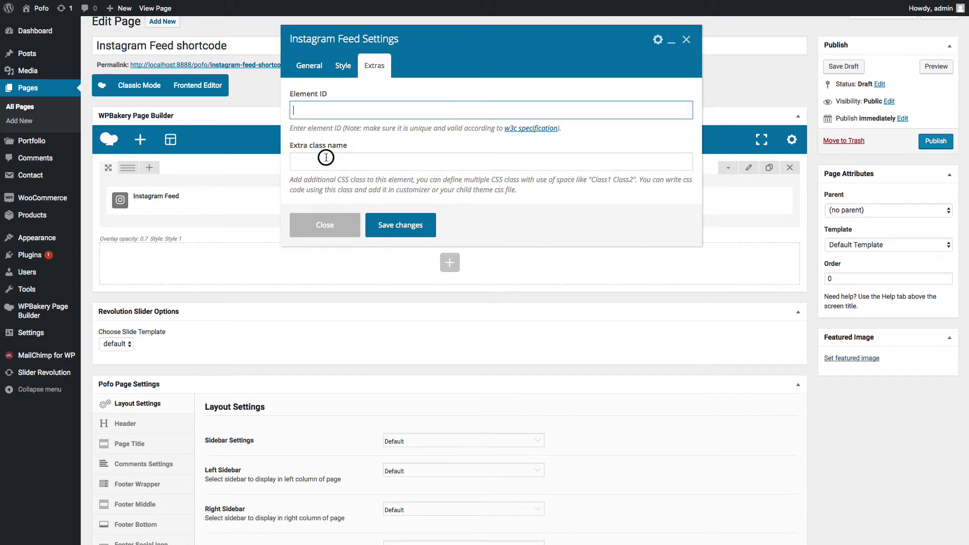
{"action": "left_click", "coordinate": [306, 64]}
- Save the feed settings and preview the 4-column Instagram grid on the live page
{"action": "left_click", "coordinate": [409, 412]}
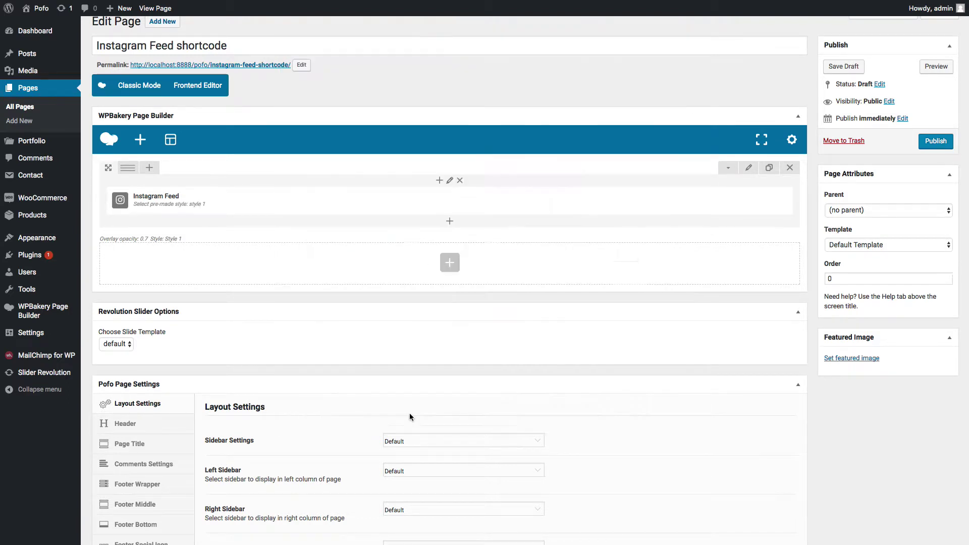
{"action": "left_click", "coordinate": [933, 71]}
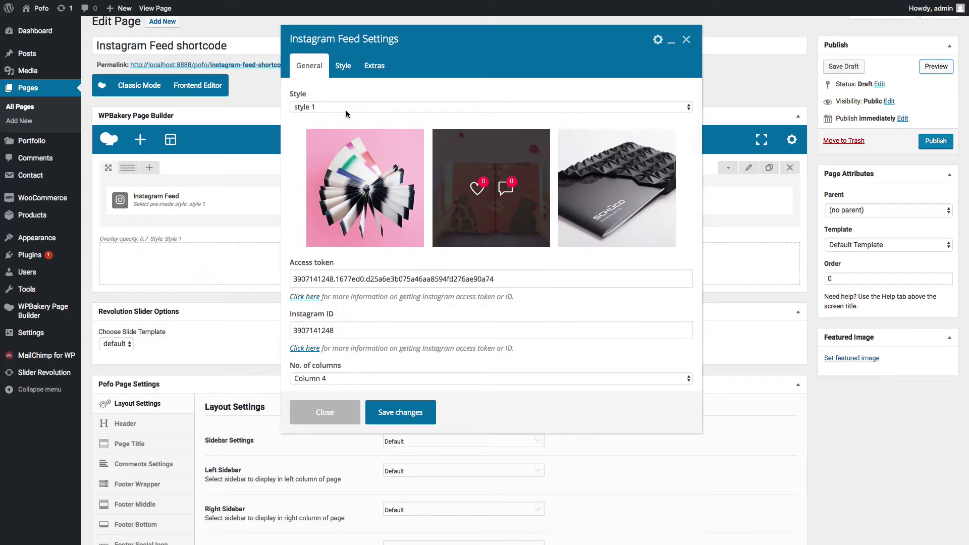
{"action": "left_click", "coordinate": [346, 110]}
- Switch the feed to style 2 with 3 columns and save the settings
{"action": "left_click", "coordinate": [344, 116]}
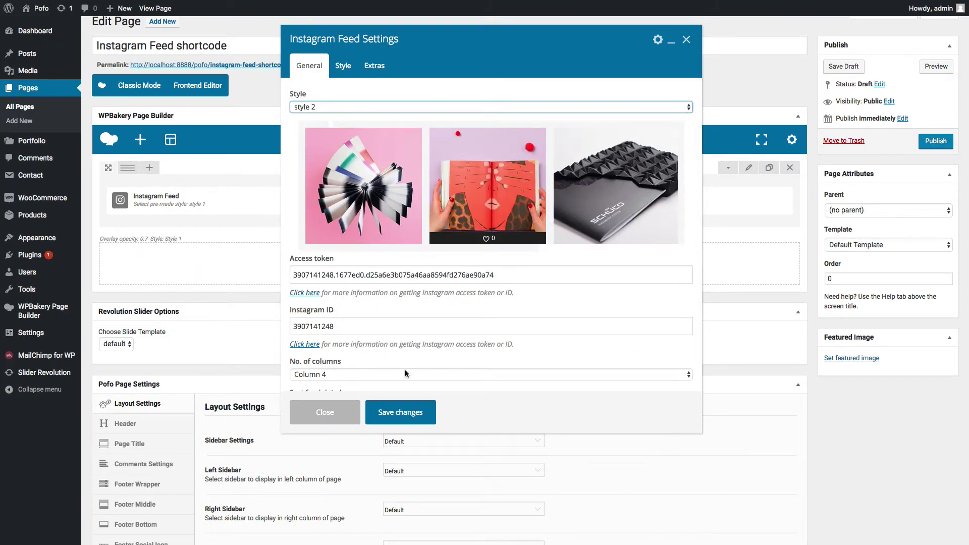
{"action": "left_click", "coordinate": [341, 375]}
{"action": "left_click", "coordinate": [334, 365]}
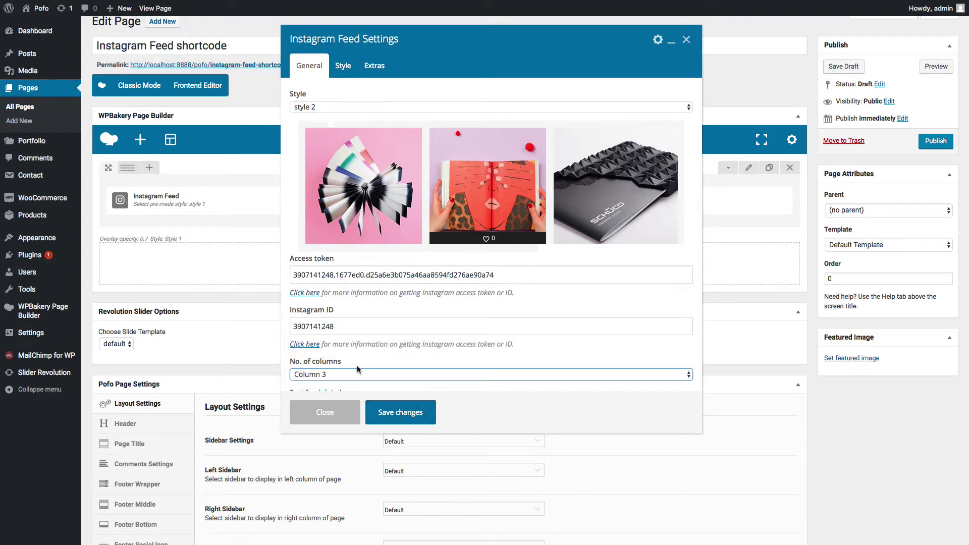
{"action": "left_click", "coordinate": [408, 418]}
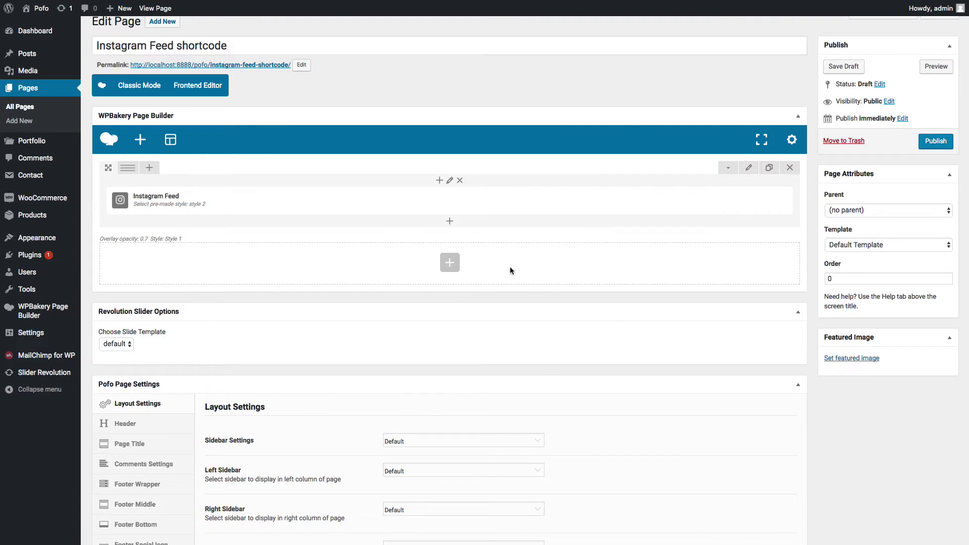
- Preview the 3-column Instagram grid on the front end, then return to the editor
{"action": "left_click", "coordinate": [934, 67]}
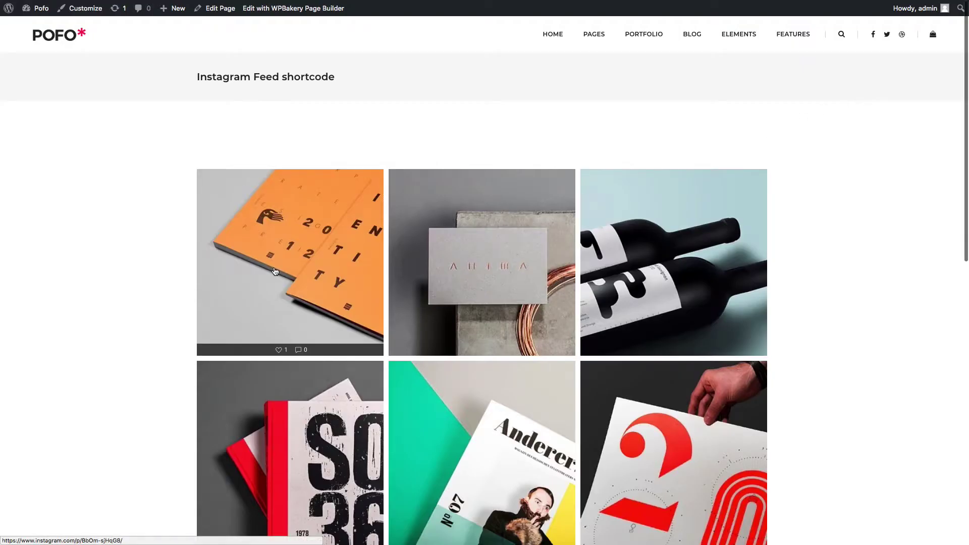
{"action": "scroll", "coordinate": [639, 284], "scroll_direction": "down", "scroll_amount": 3}
{"action": "scroll", "coordinate": [639, 284], "scroll_direction": "down", "scroll_amount": 3}
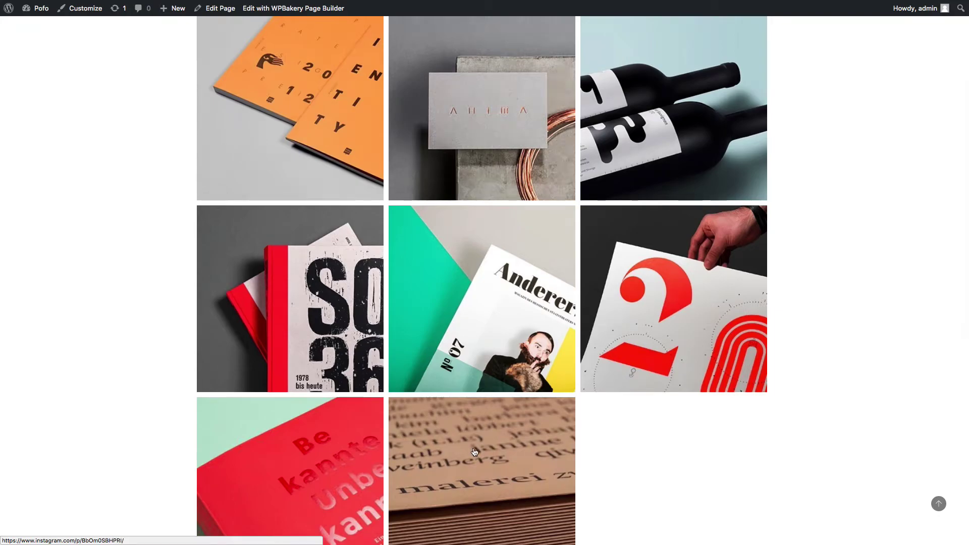
{"action": "key", "text": "super+w"}
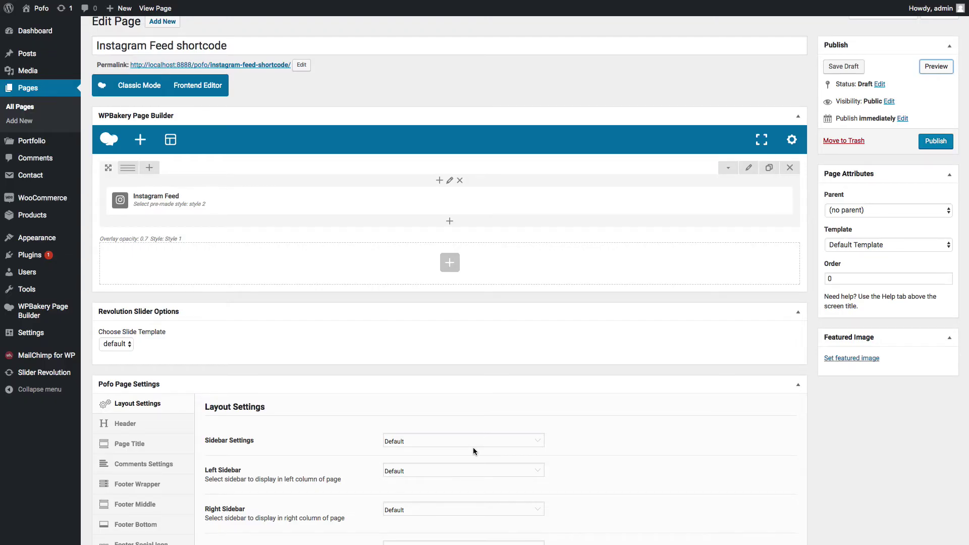